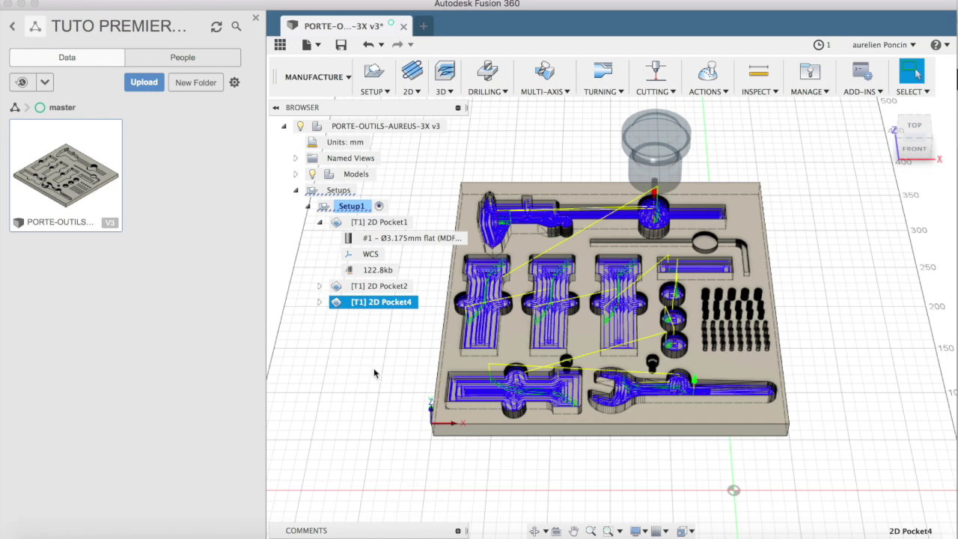
# Examine the toolpaths of 2D Pocket2, 2D Pocket1 and 2D Pocket4 in Setup1 one after another.
pyautogui.click(380, 292)
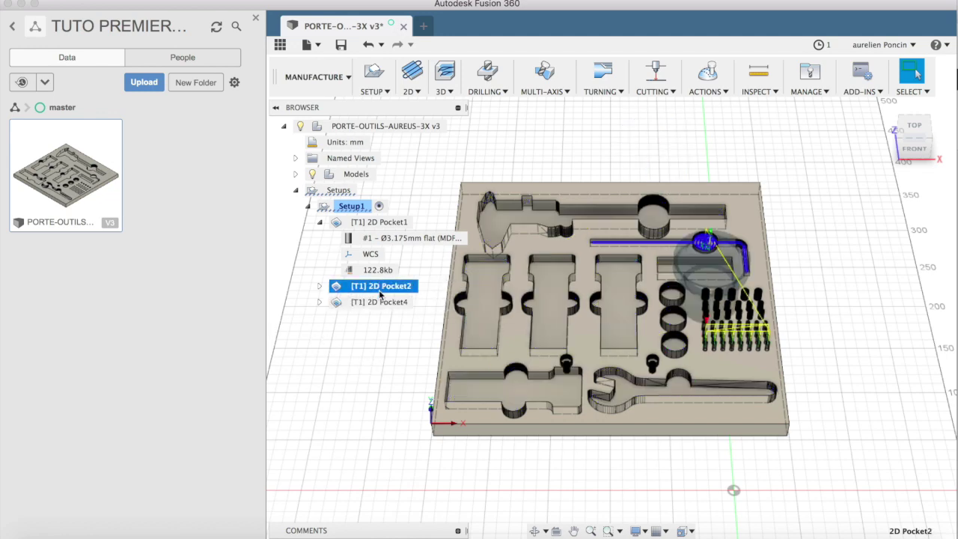
pyautogui.click(382, 226)
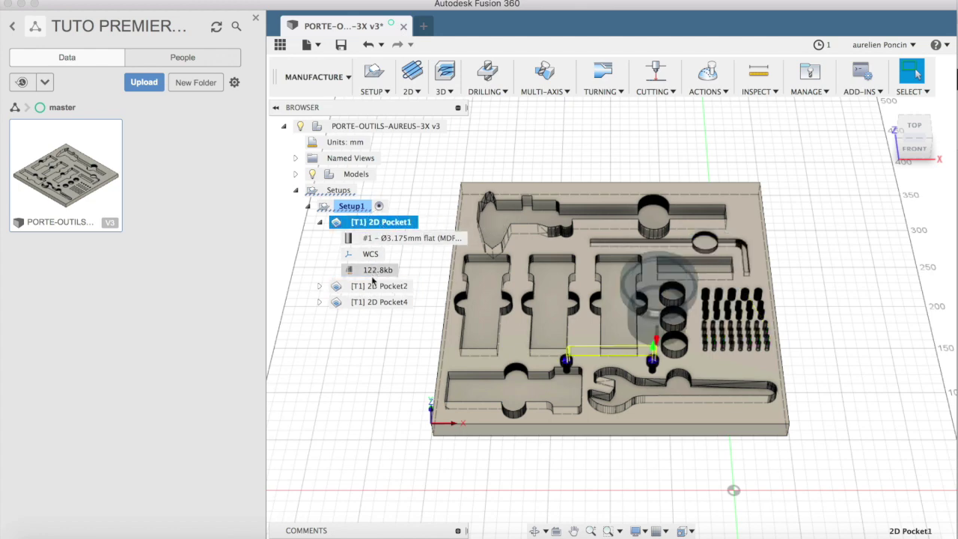
pyautogui.click(372, 302)
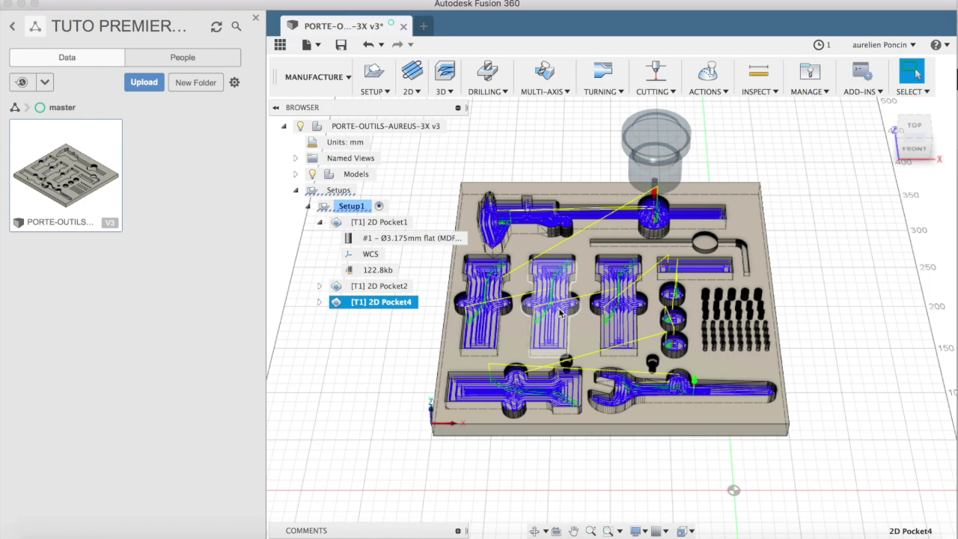
# Find UniversalGcodeSender.jar on the computer, launch it and dismiss the startup dialog.
pyautogui.press('super+space')
pyautogui.write('universalgco')
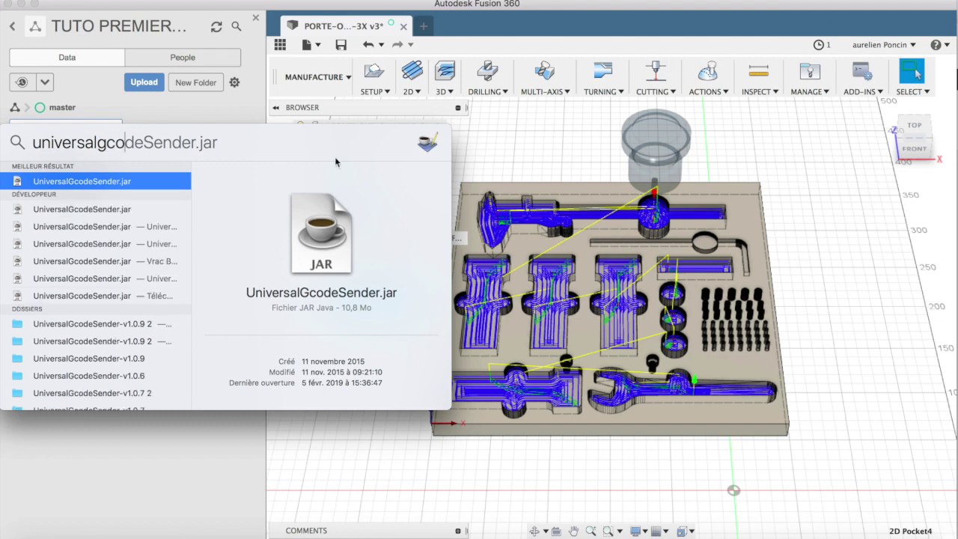
pyautogui.doubleClick(133, 184)
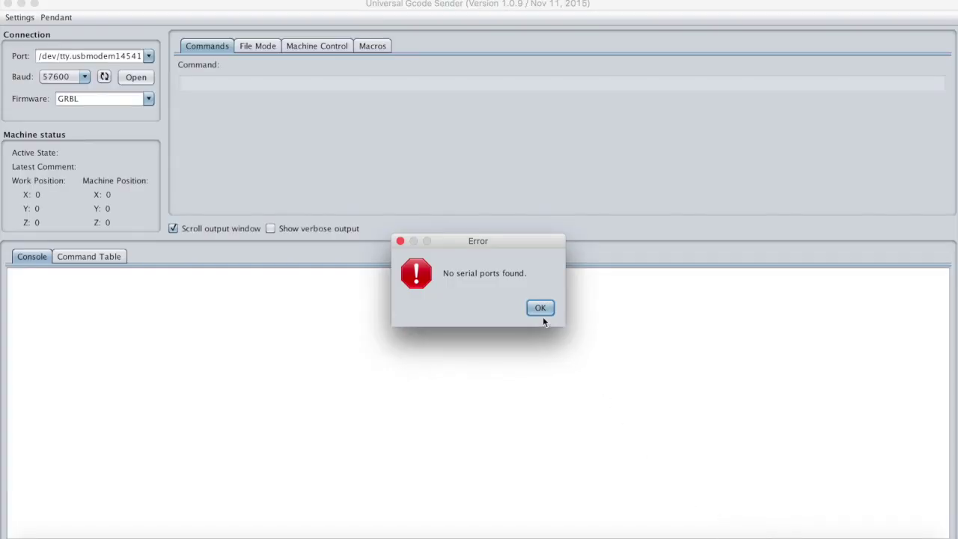
pyautogui.click(541, 309)
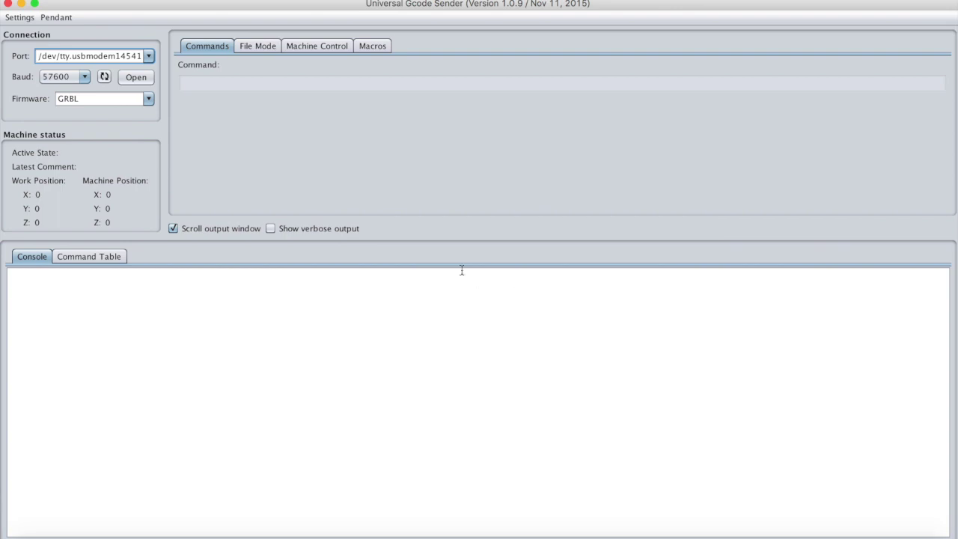
# Refresh the serial ports, connect to /dev/tty.usbmodem14331 at 57600 baud and bring up the machine jogging controls.
pyautogui.click(104, 78)
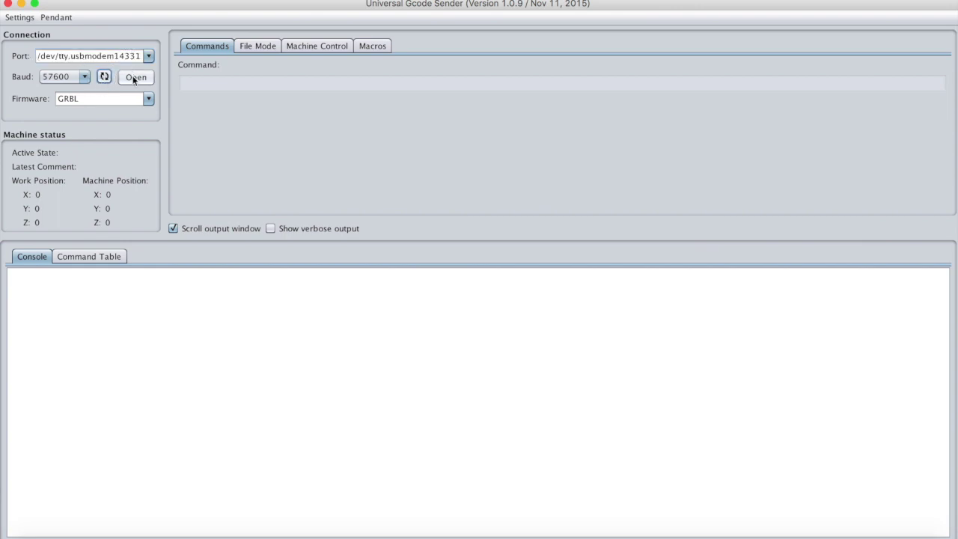
pyautogui.click(136, 77)
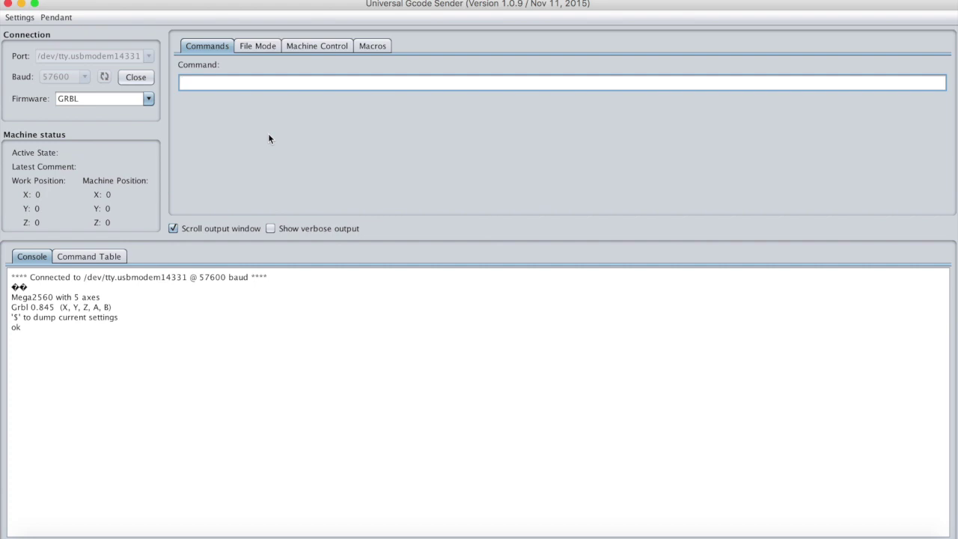
pyautogui.click(316, 45)
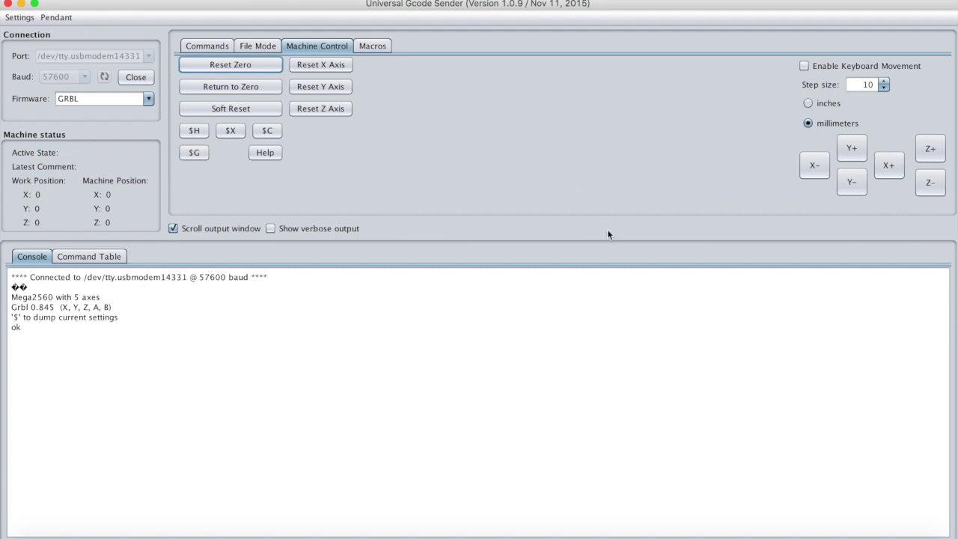
# Switch to Fusion 360 to check where the work origin sits on the stock, and return to Universal Gcode Sender.
pyautogui.click(562, 531)
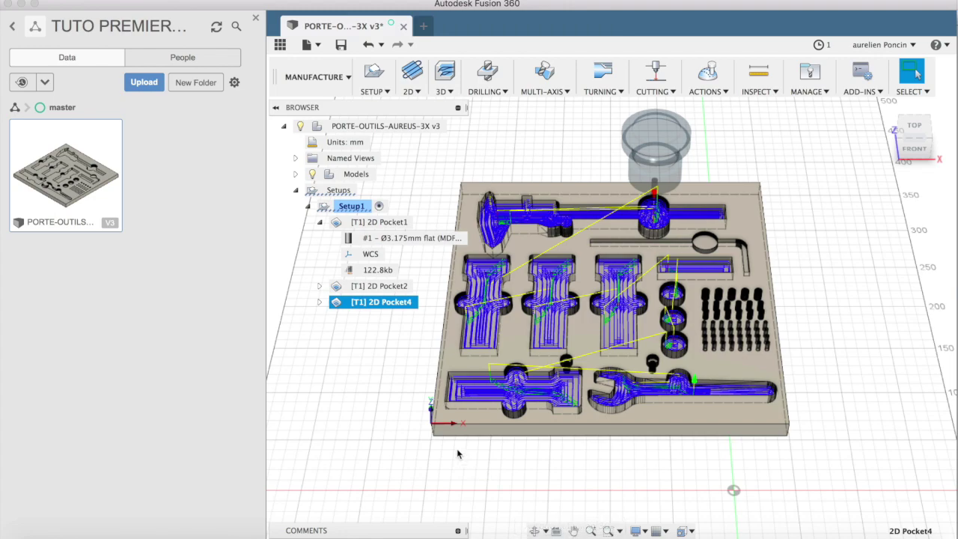
pyautogui.scroll(5, 457, 450)
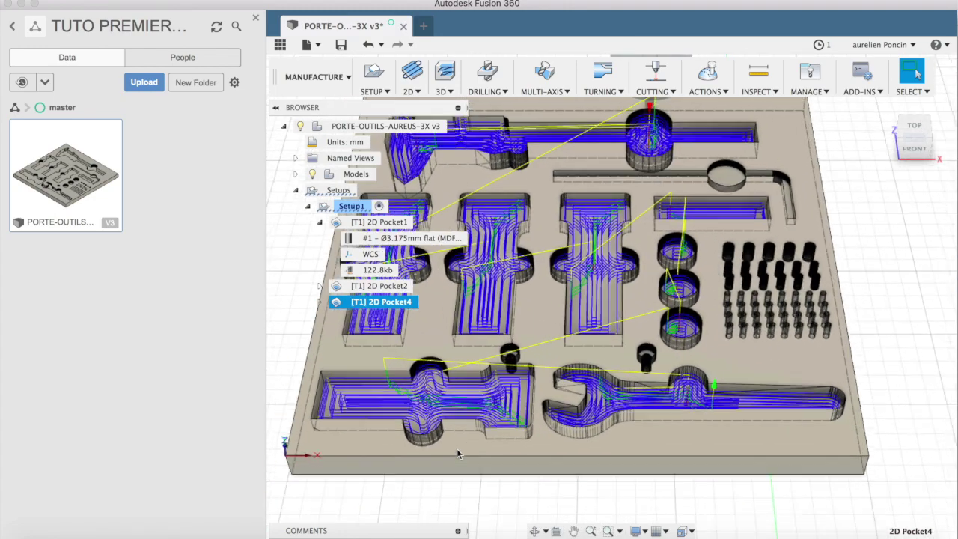
pyautogui.scroll(1, 459, 453)
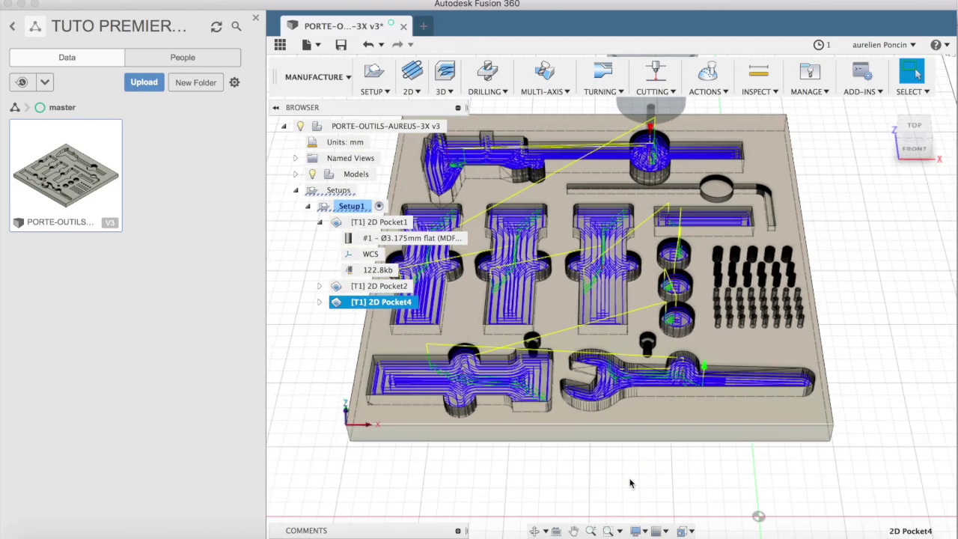
pyautogui.click(718, 522)
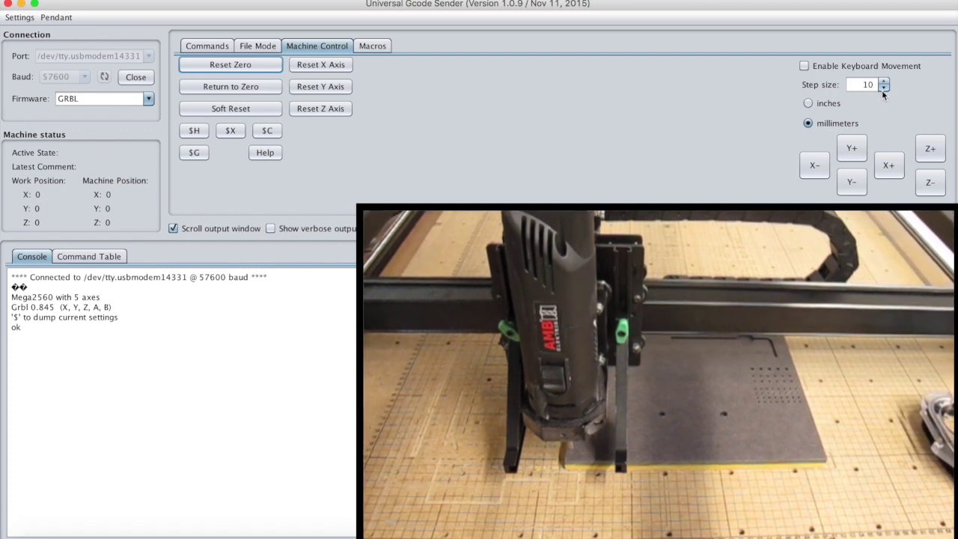
# Set the jog step size to 1 mm and move the machine 2 mm in the positive Y direction.
pyautogui.click(884, 87)
pyautogui.click(853, 146)
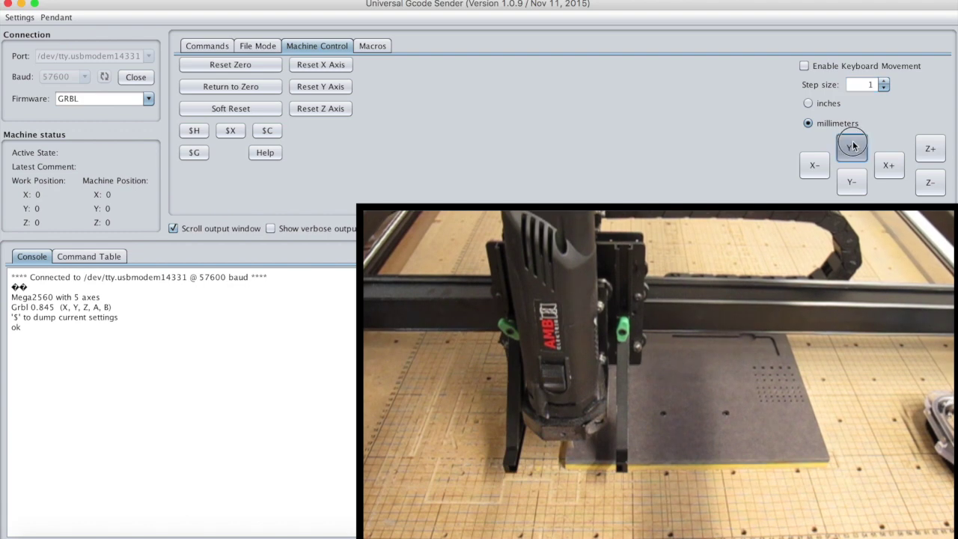
pyautogui.click(853, 147)
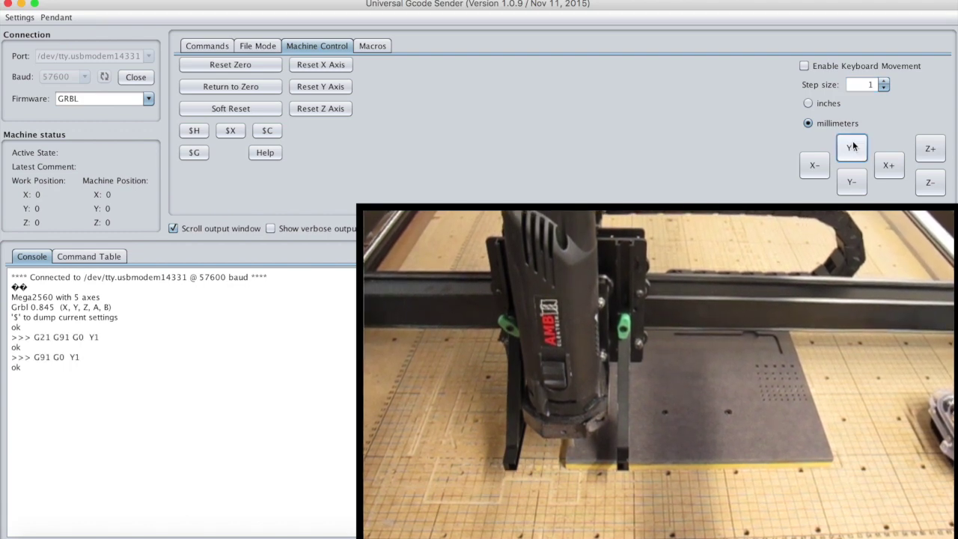
# Lower the tool along Z toward the stock in repeated 1 mm steps.
pyautogui.click(926, 181)
pyautogui.click(926, 182)
pyautogui.click(926, 181)
pyautogui.click(926, 181)
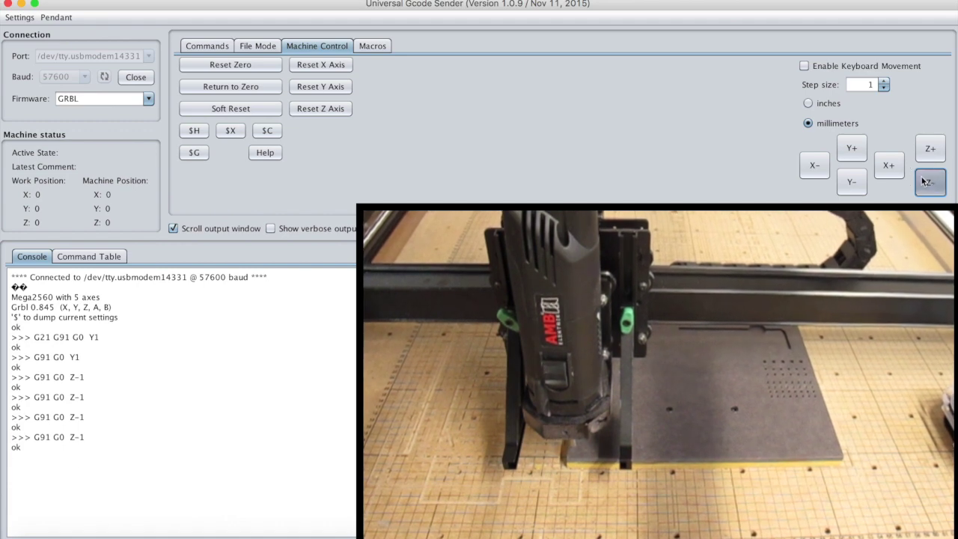
pyautogui.click(926, 181)
pyautogui.click(926, 181)
pyautogui.click(926, 181)
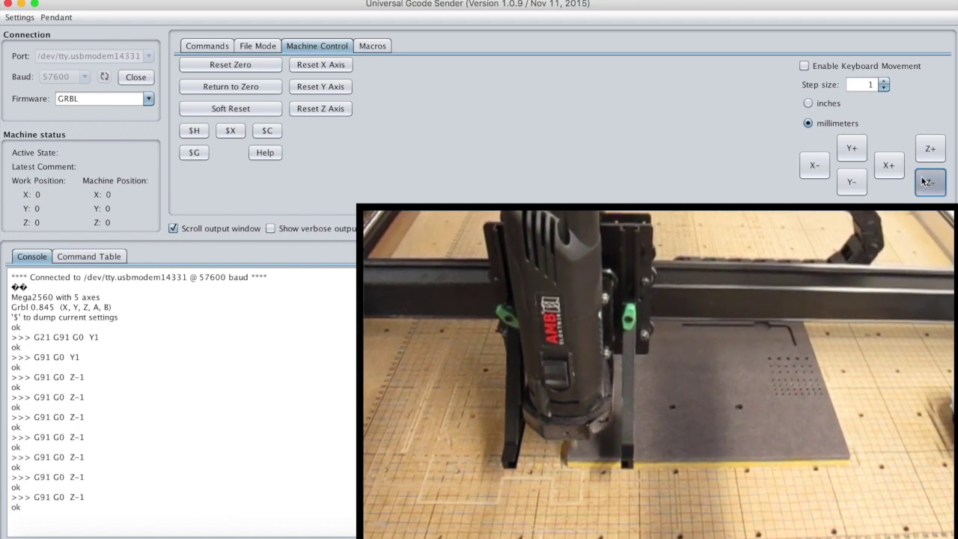
pyautogui.click(927, 182)
pyautogui.click(926, 181)
pyautogui.click(926, 181)
pyautogui.click(926, 181)
pyautogui.click(926, 181)
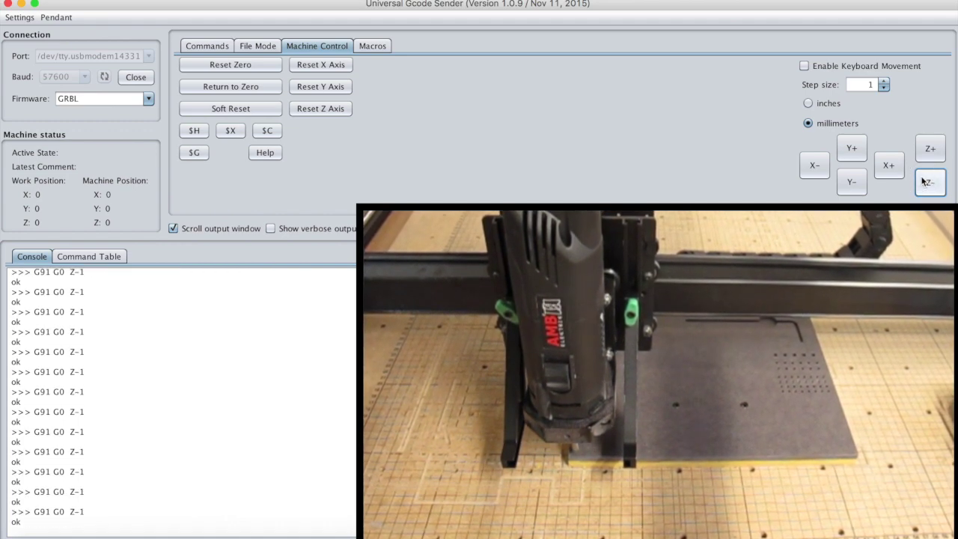
pyautogui.click(927, 181)
pyautogui.click(926, 182)
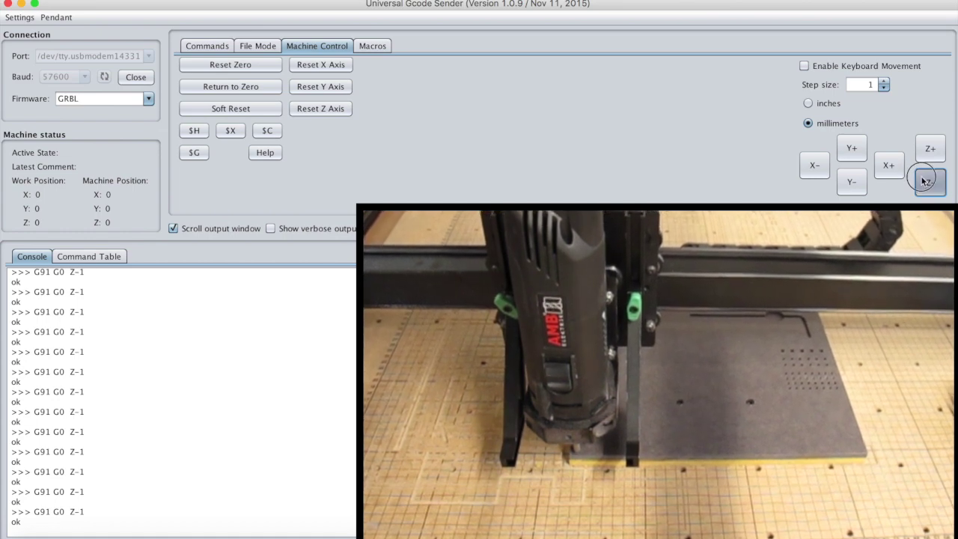
# Move the tool 8 mm in the negative X direction in 1 mm steps.
pyautogui.click(816, 166)
pyautogui.click(817, 168)
pyautogui.click(819, 170)
pyautogui.click(819, 170)
pyautogui.click(820, 171)
pyautogui.click(820, 171)
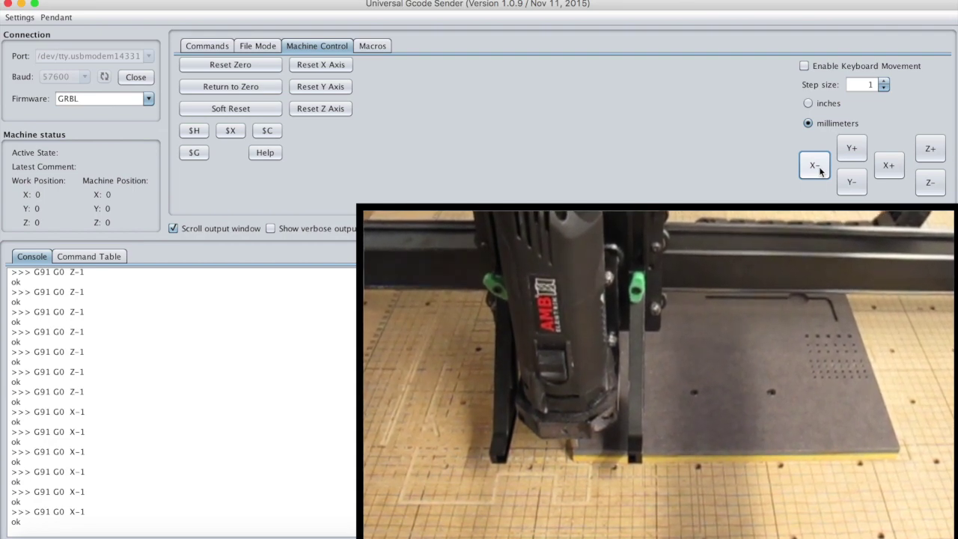
pyautogui.click(819, 171)
pyautogui.click(820, 171)
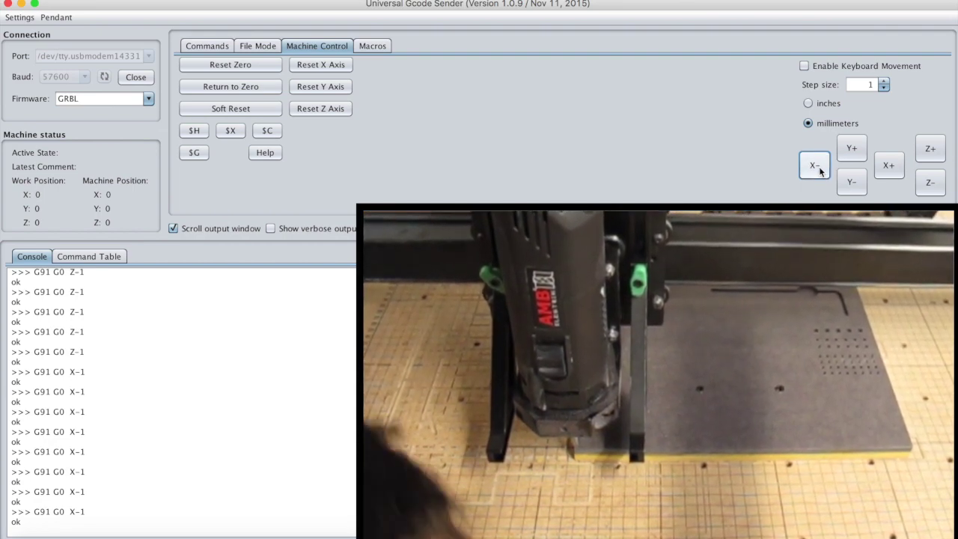
# Move the tool 2 mm in the negative Y direction and lower it 1 mm along Z.
pyautogui.click(852, 183)
pyautogui.click(852, 183)
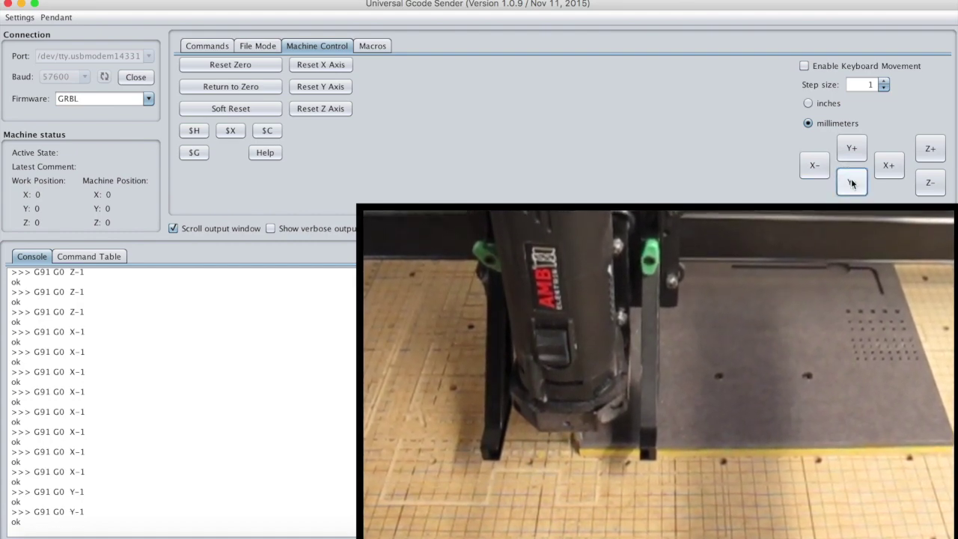
pyautogui.click(923, 186)
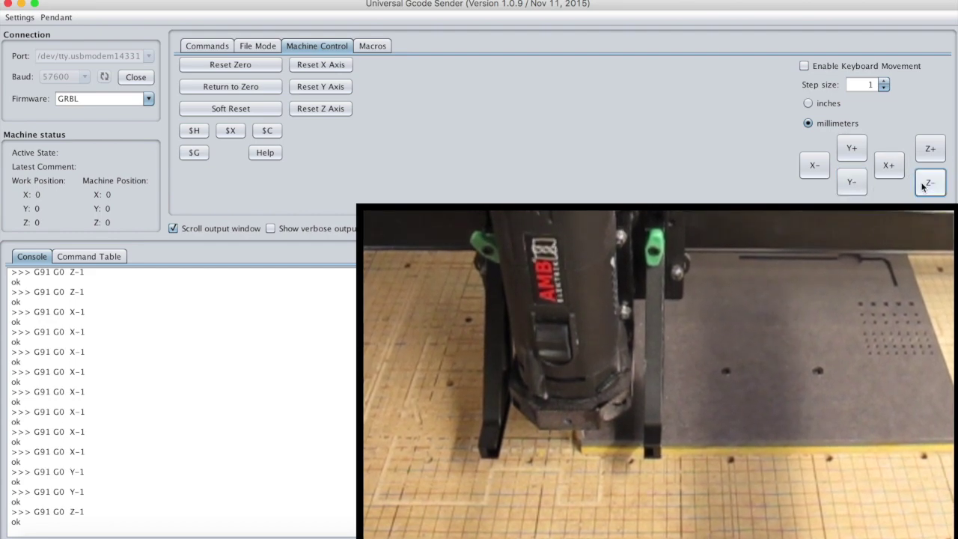
# Set the jog step size to 0.1 mm and lower the tool 0.3 mm along Z.
pyautogui.click(884, 88)
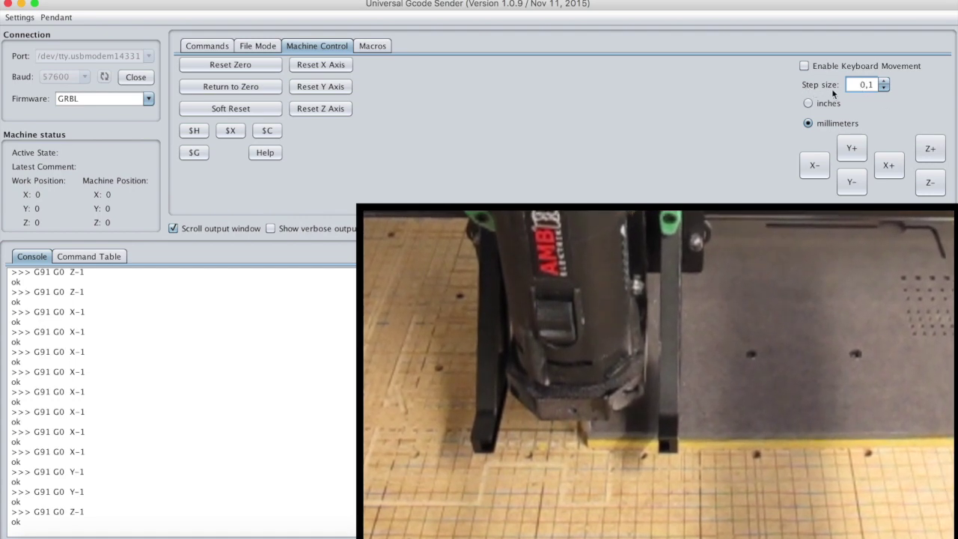
pyautogui.click(932, 184)
pyautogui.click(932, 183)
pyautogui.click(932, 183)
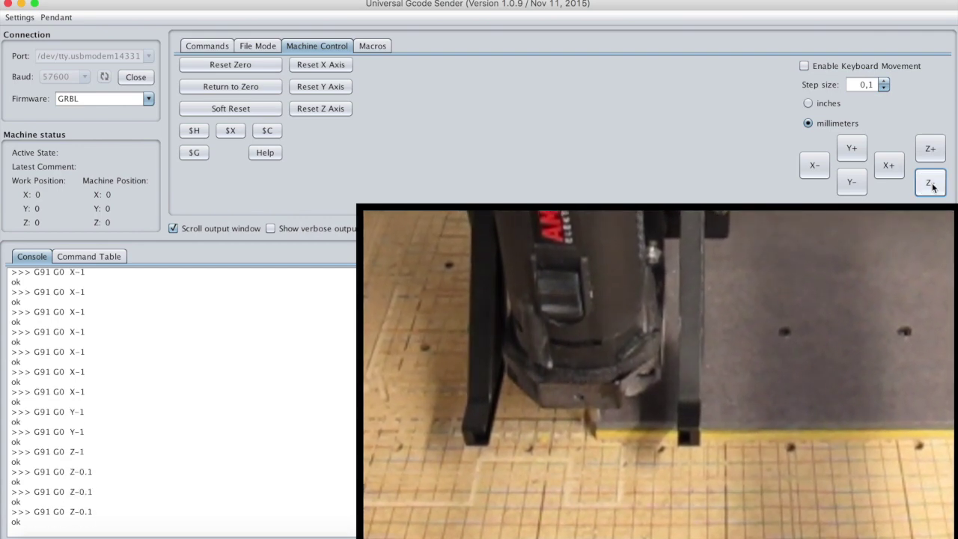
# Move the tool 0.5 mm in the positive X direction in 0.1 mm steps.
pyautogui.click(888, 165)
pyautogui.click(888, 166)
pyautogui.click(889, 166)
pyautogui.click(889, 166)
pyautogui.click(889, 166)
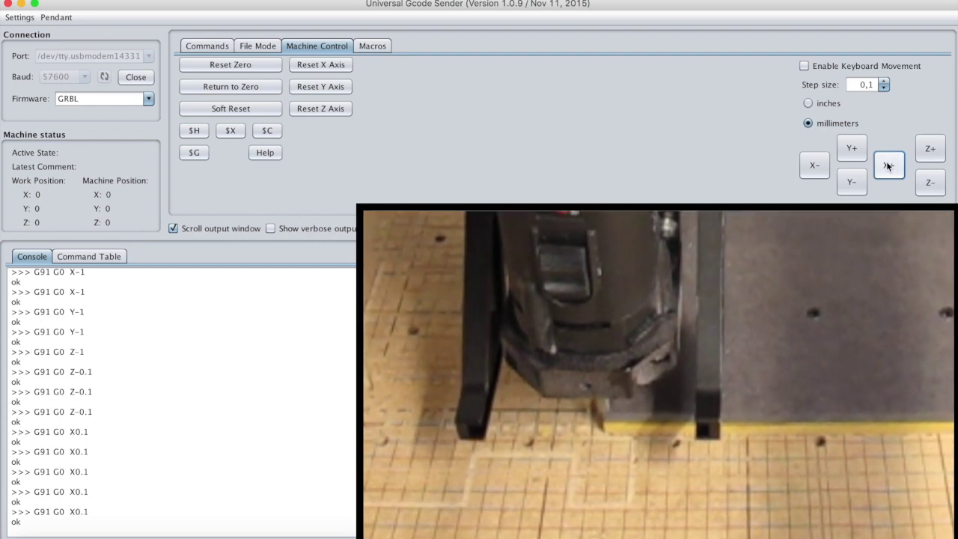
# Lower the tool another 0.4 mm along Z in 0.1 mm steps.
pyautogui.click(929, 182)
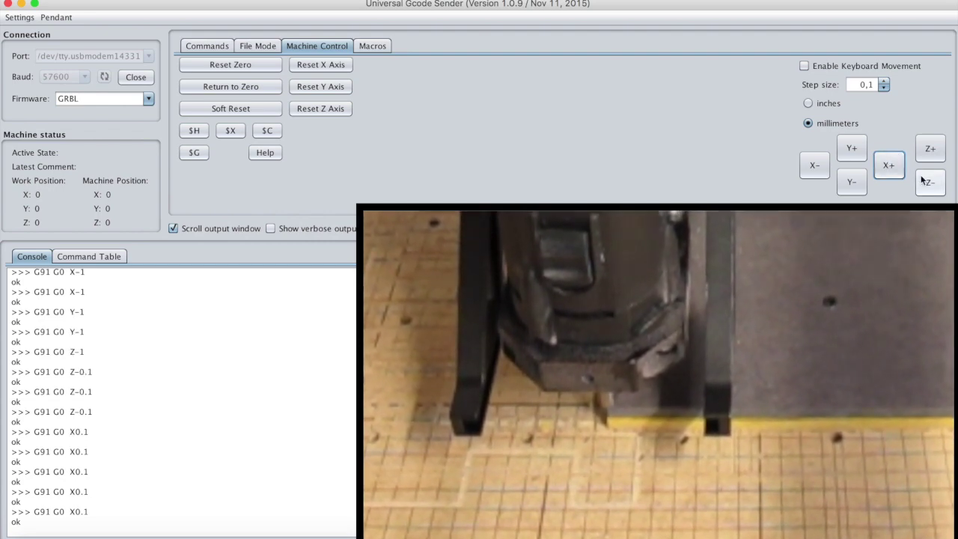
pyautogui.click(929, 182)
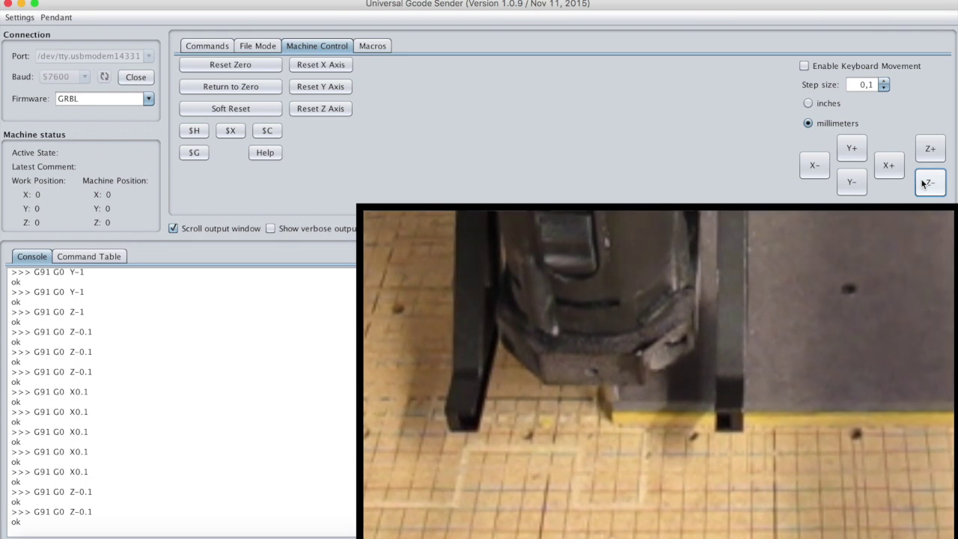
pyautogui.click(923, 183)
pyautogui.click(923, 184)
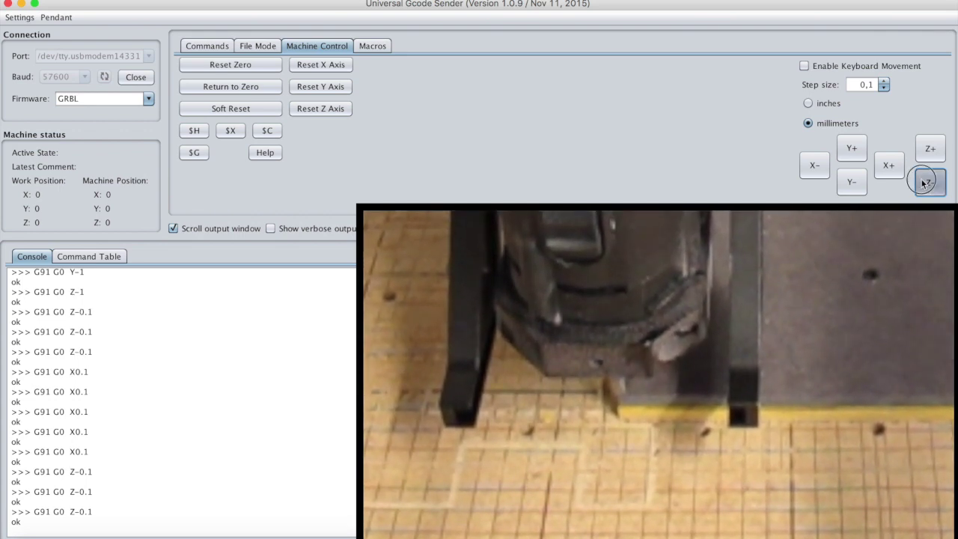
# Reset the work zero for X, Y and Z at the current tool position and highlight the latest G92 X0 Y0 Z0 command in the console.
pyautogui.click(236, 71)
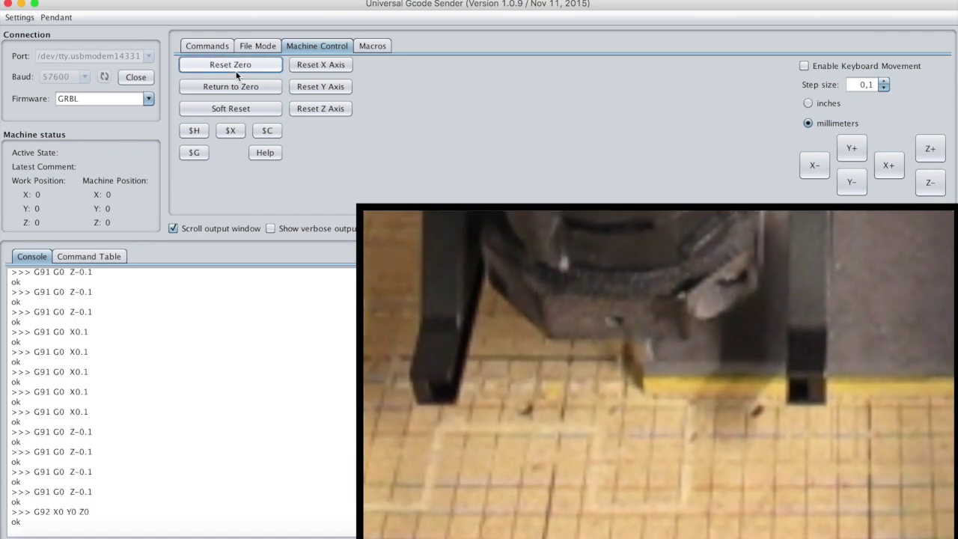
pyautogui.click(236, 71)
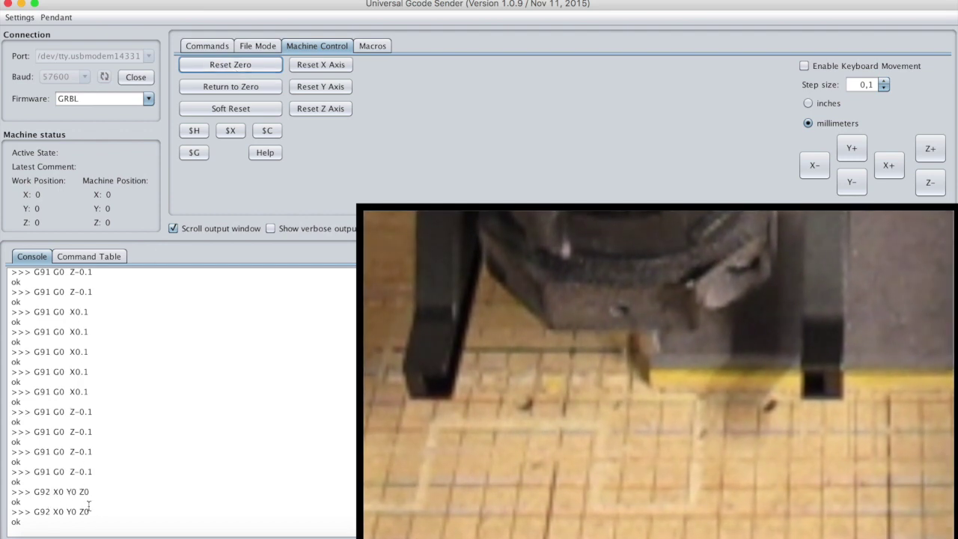
pyautogui.moveTo(41, 507); pyautogui.dragTo(12, 511)
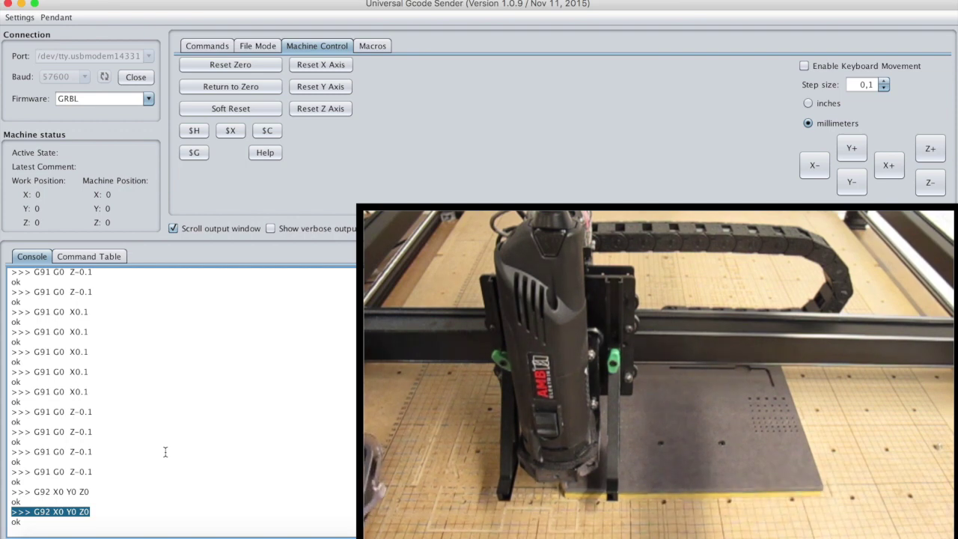
# Set the jog step size to 10 mm, raise the tool 10 mm along Z and lower it 10 mm again.
pyautogui.click(885, 85)
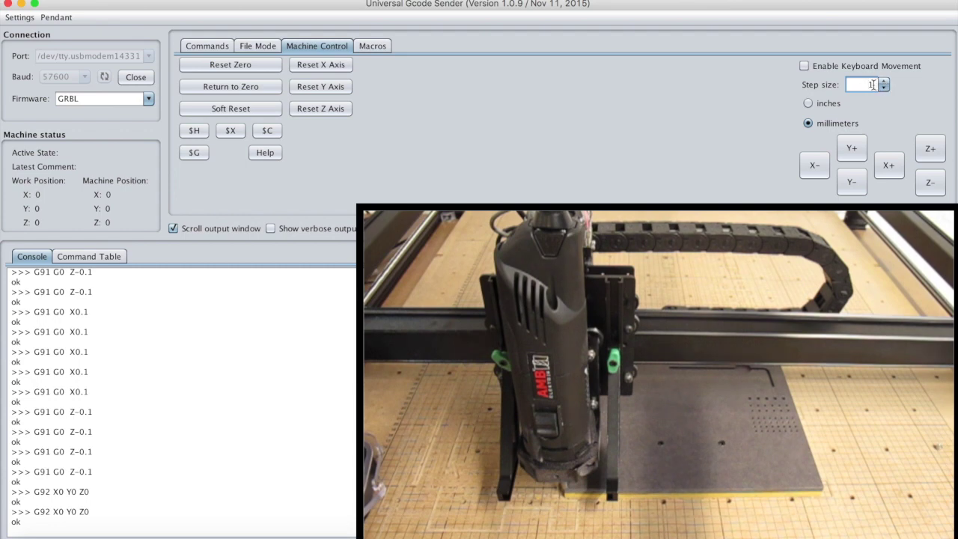
pyautogui.click(930, 148)
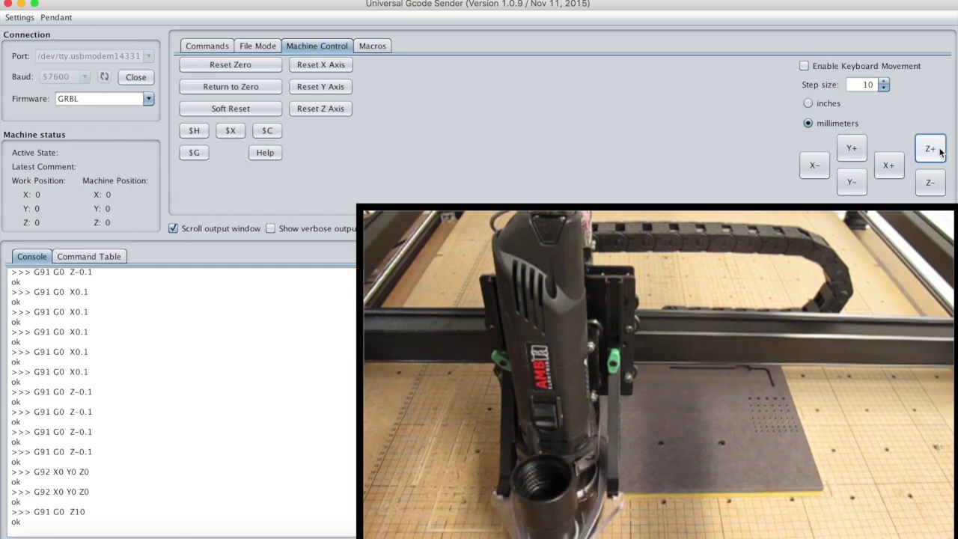
pyautogui.click(936, 183)
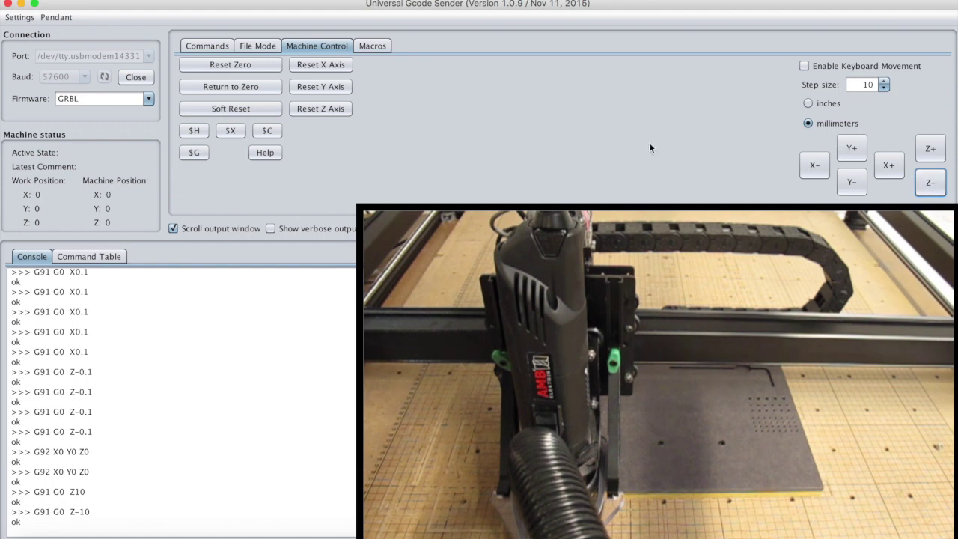
# Load the G-code file PERCAGE-GRANDES-POCHES-RANGE-OUTILS.nc from the Gcodes folder for sending.
pyautogui.click(262, 45)
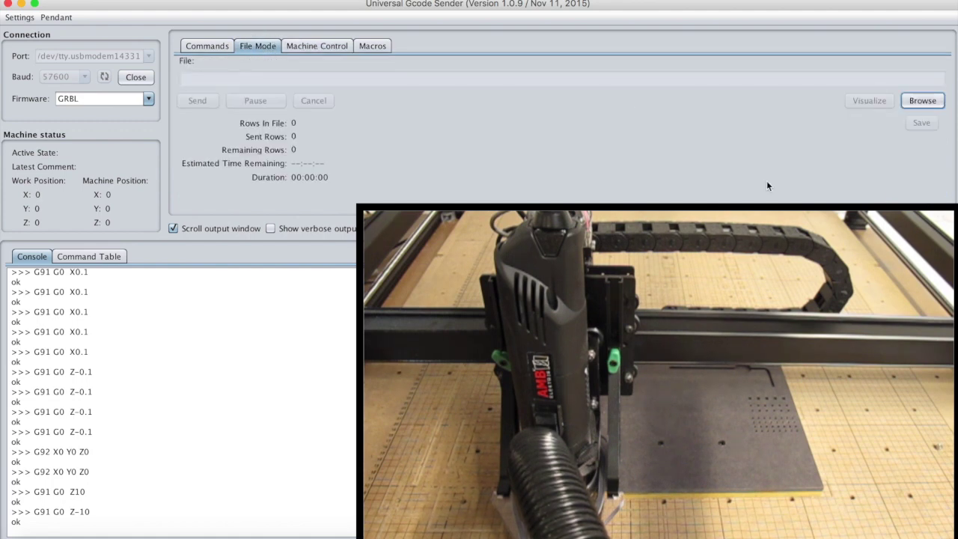
pyautogui.click(906, 108)
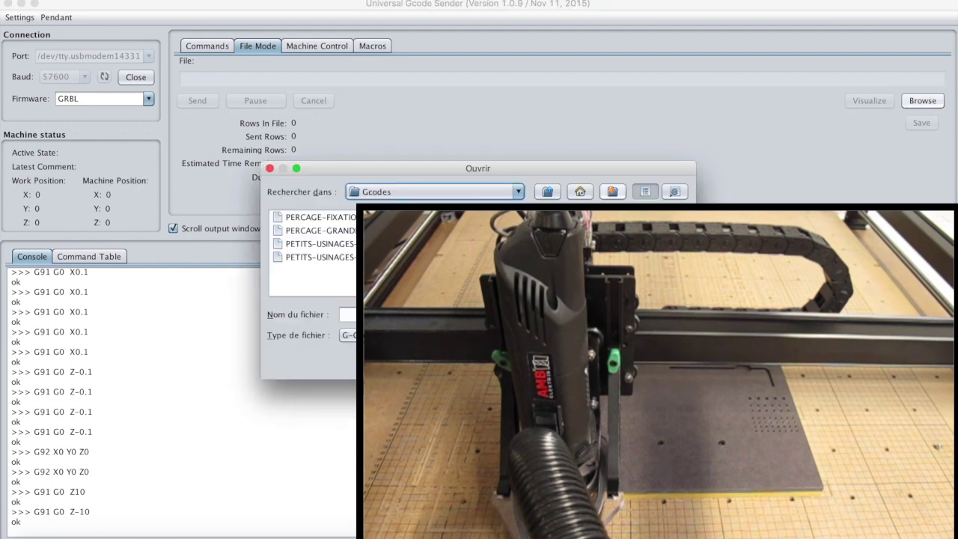
pyautogui.click(321, 229)
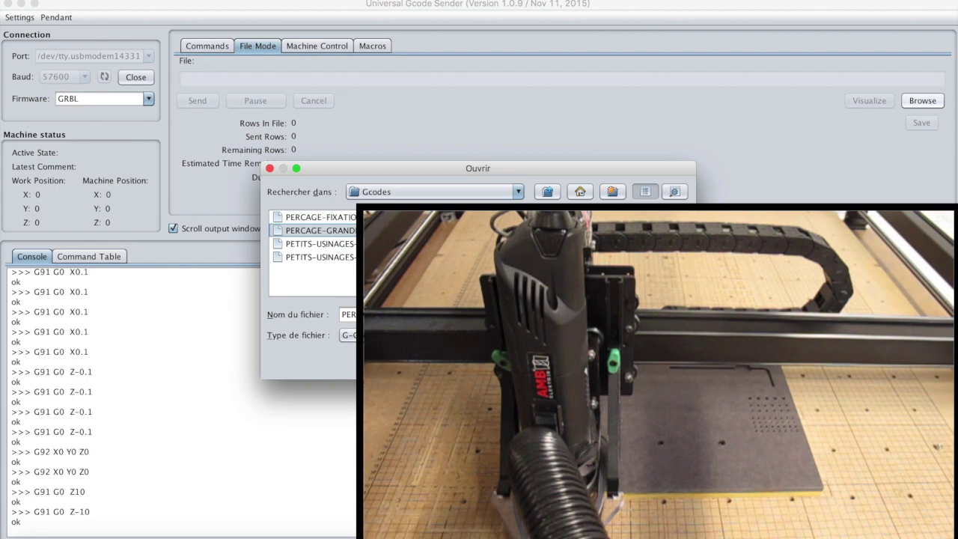
pyautogui.press('Return')
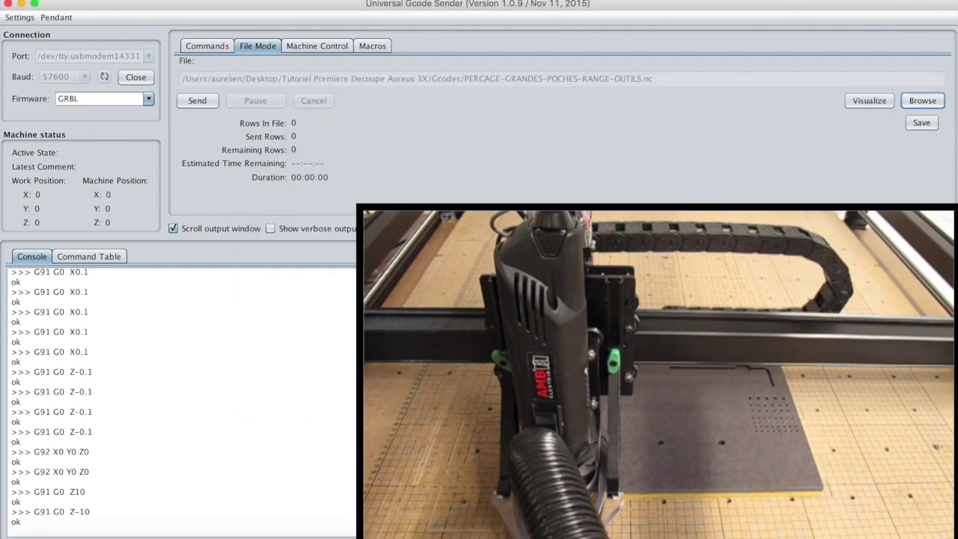
# Preview the loaded file's toolpaths in the G-Code Visualizer, close the preview and send the file to the CNC machine.
pyautogui.click(862, 102)
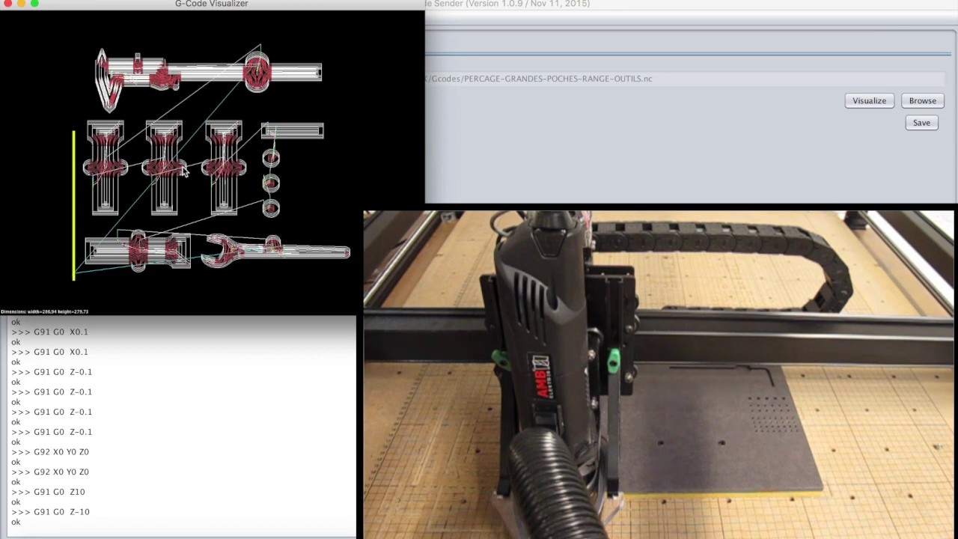
pyautogui.click(8, 4)
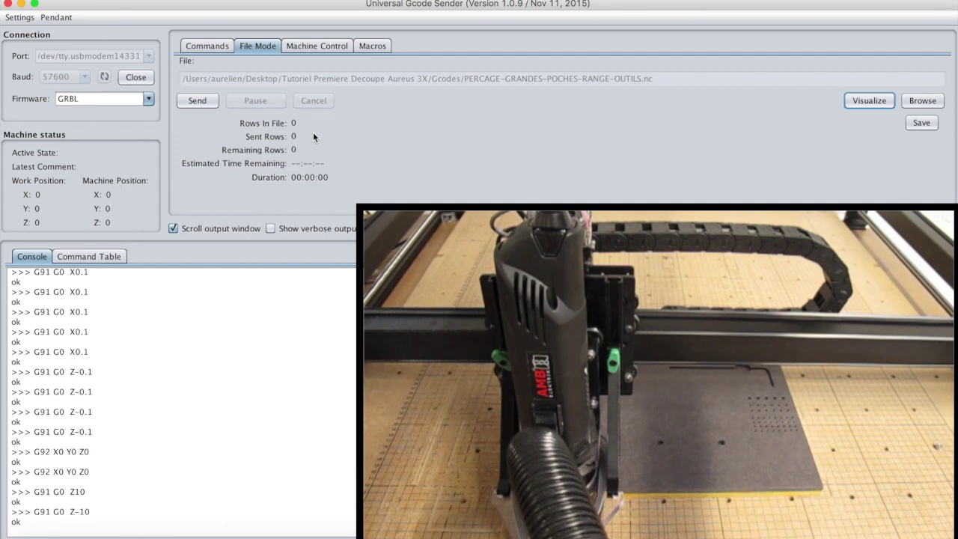
pyautogui.click(197, 101)
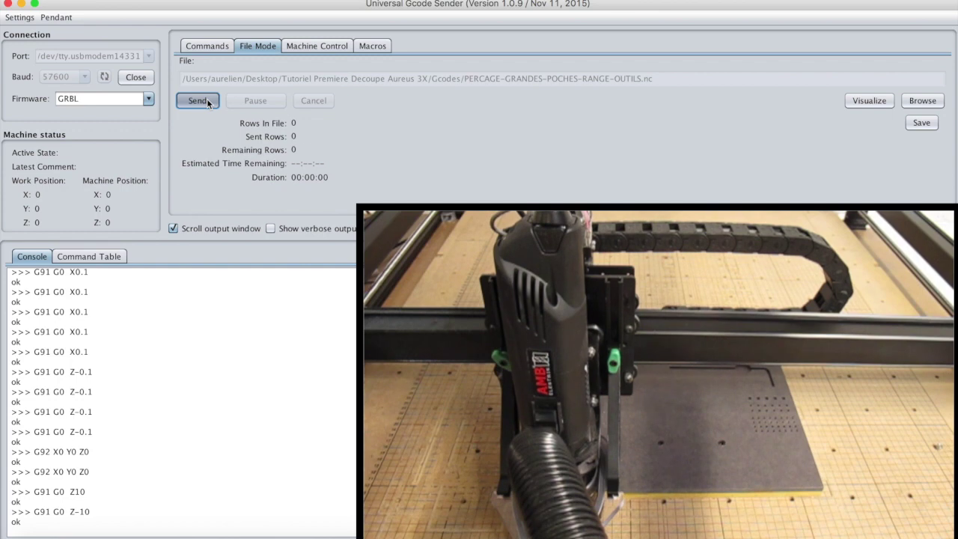